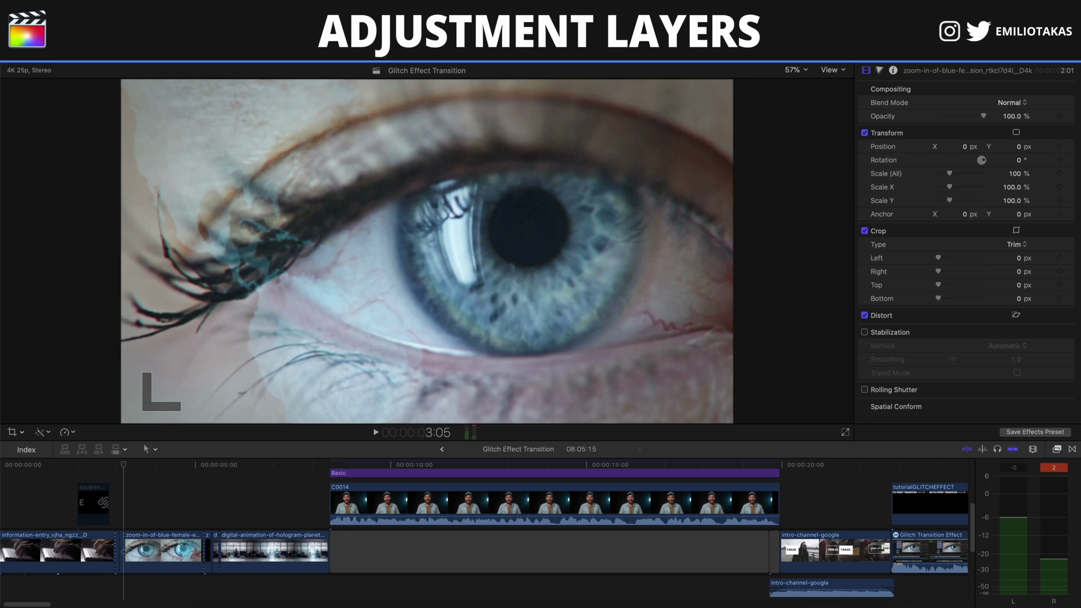
- Place a Basic adjustment layer above the storyline, trimmed to span only the short glitch cuts
key(ctrl+super+1)
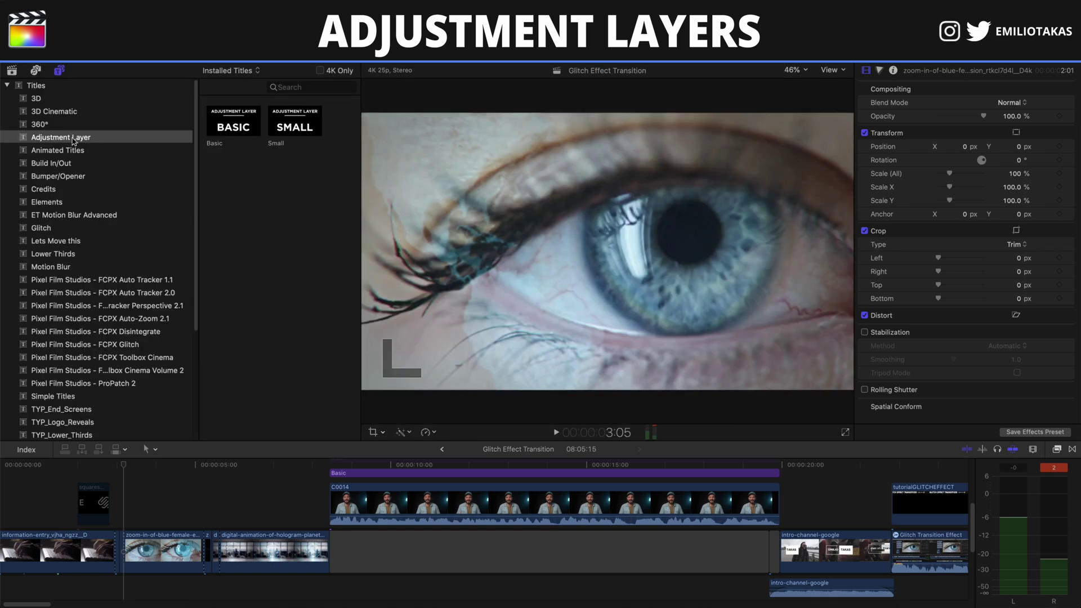
drag(220, 131, 115, 514)
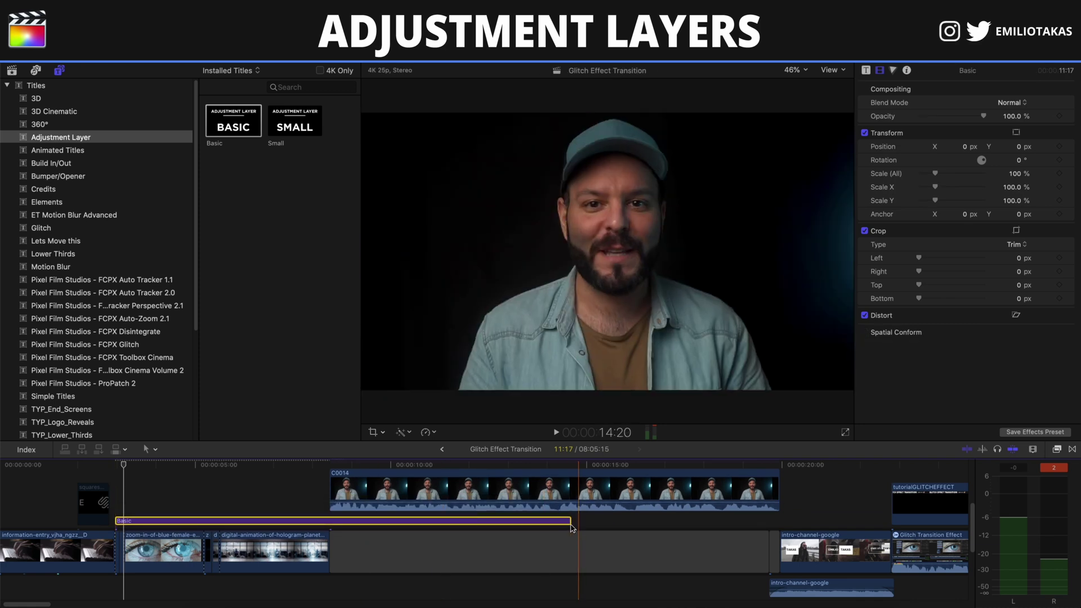
drag(568, 523, 122, 523)
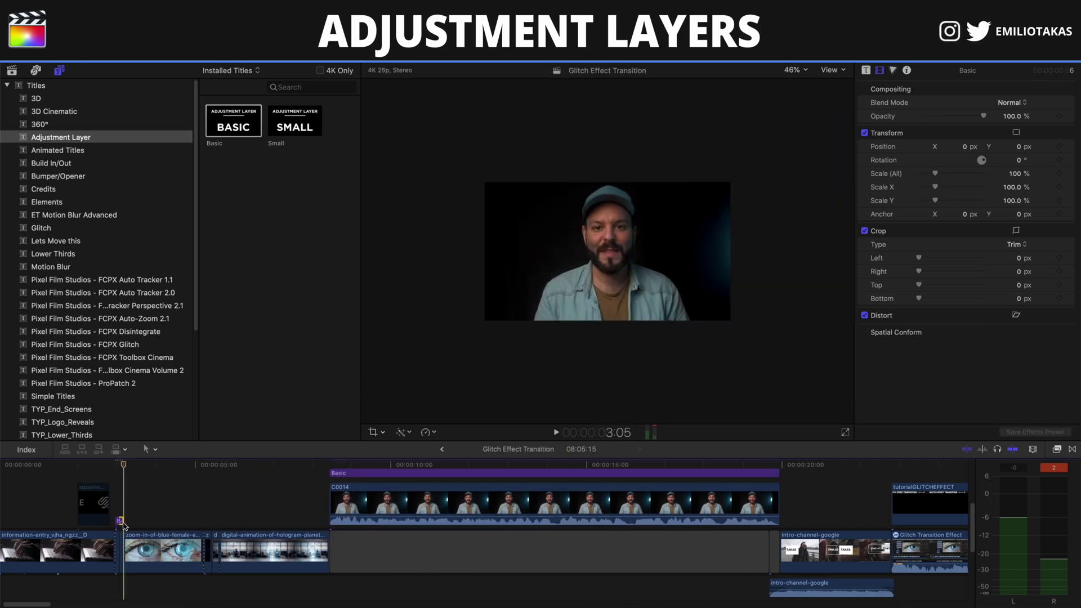
key(super+equal)
key(super+equal)
key(super+equal)
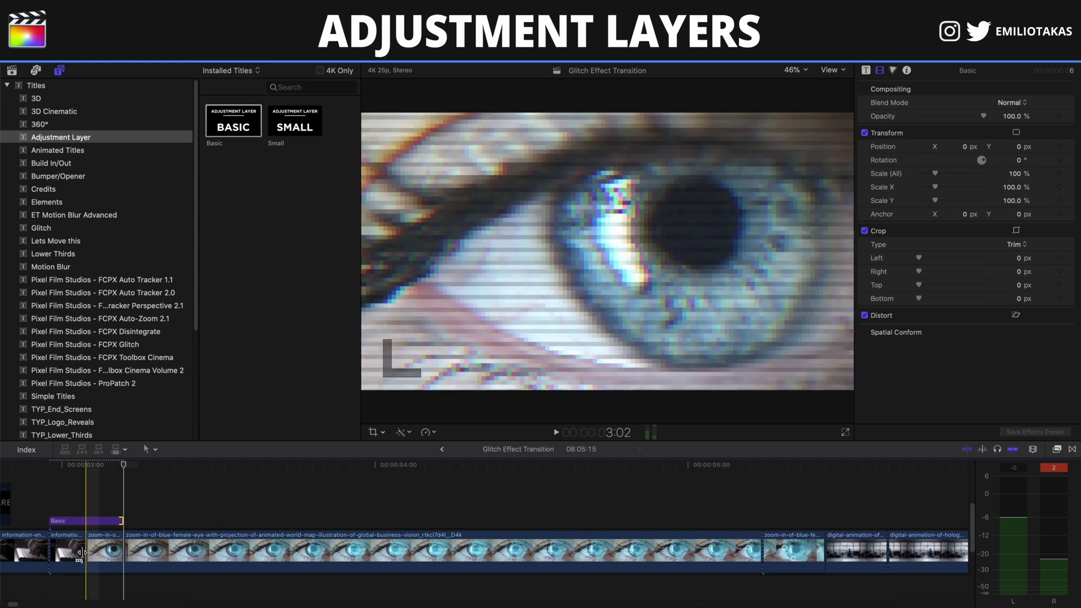
key(ctrl+super+1)
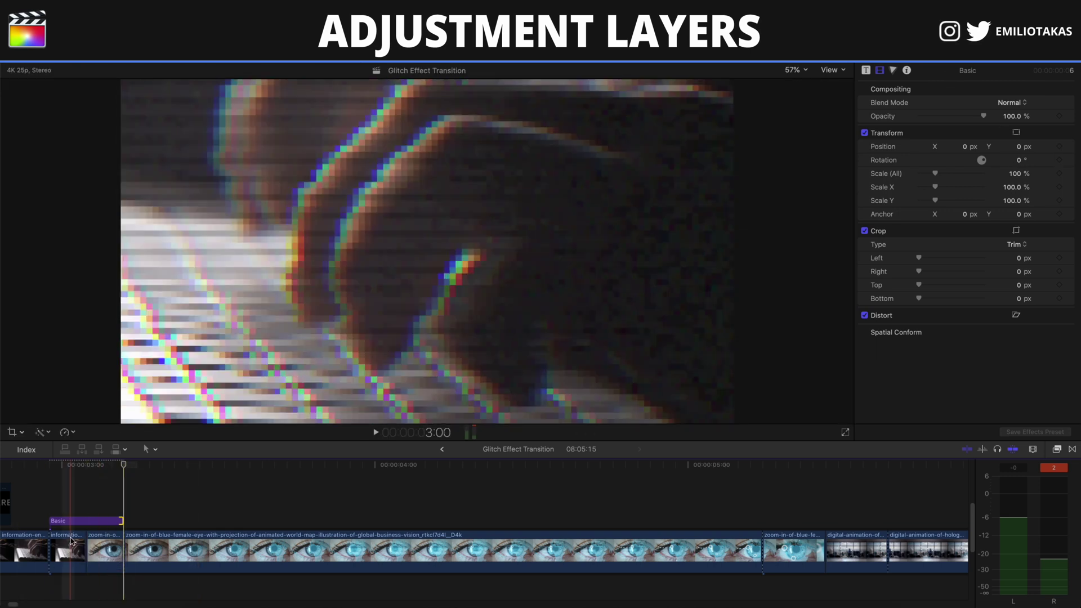
- Compare the glitch effects on the keyboard clip and the short eye clip
click(70, 541)
key(Up)
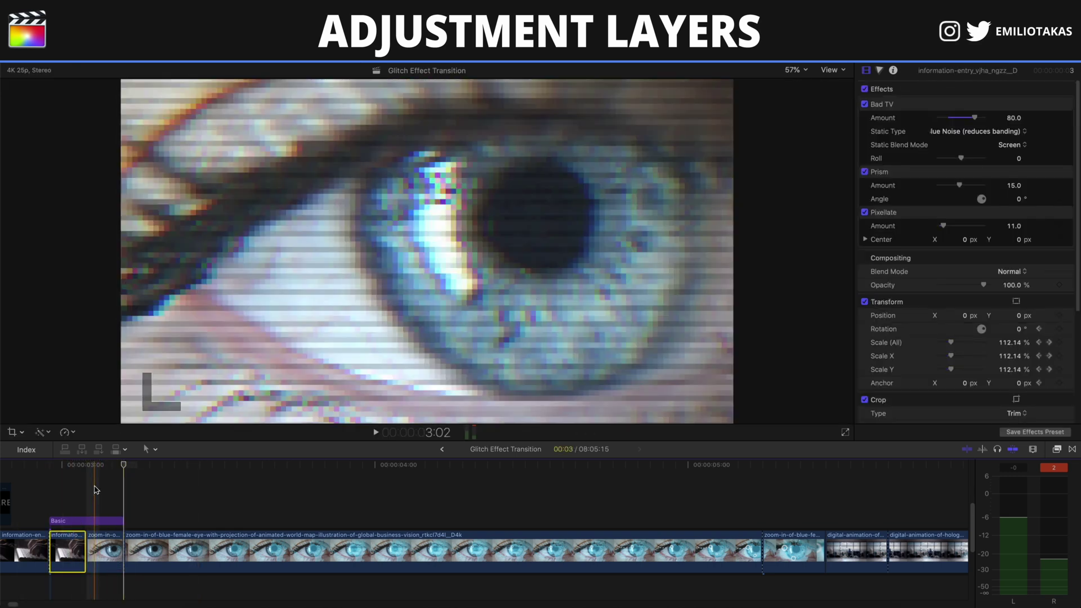
key(Up)
click(67, 543)
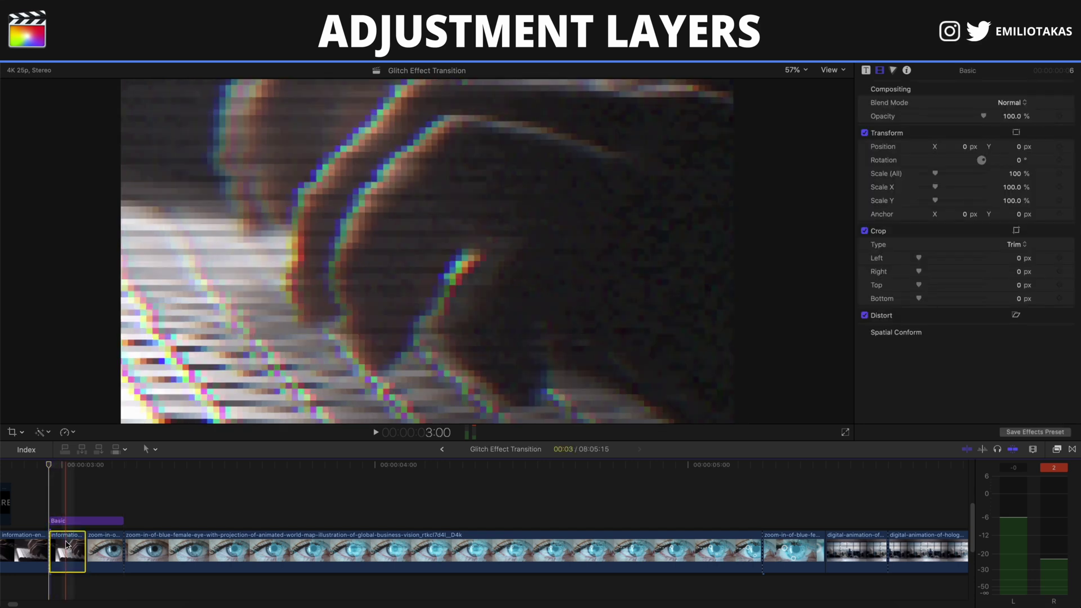
click(104, 544)
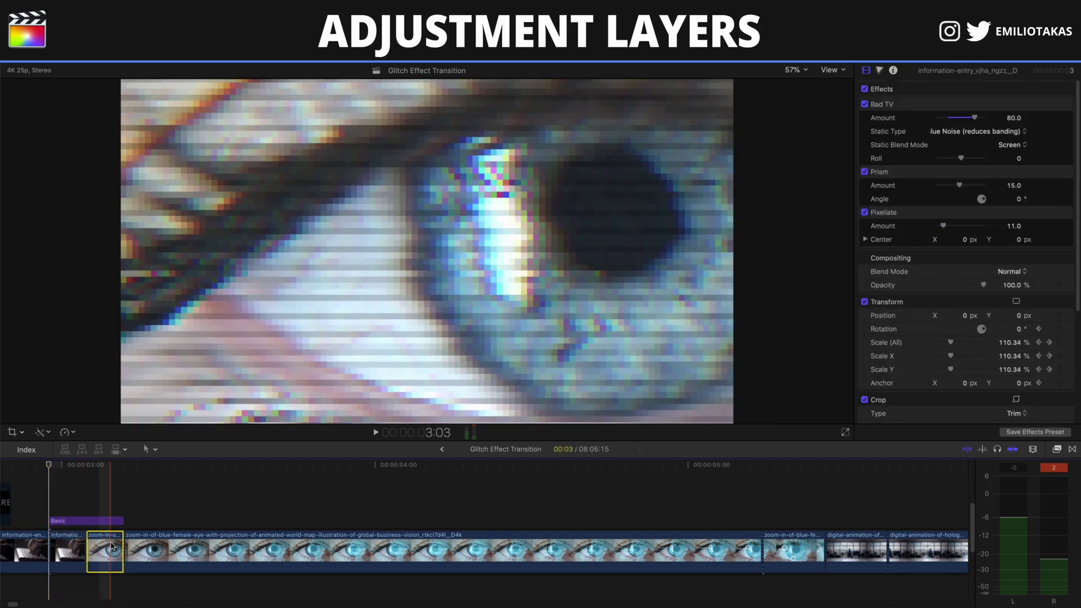
click(67, 543)
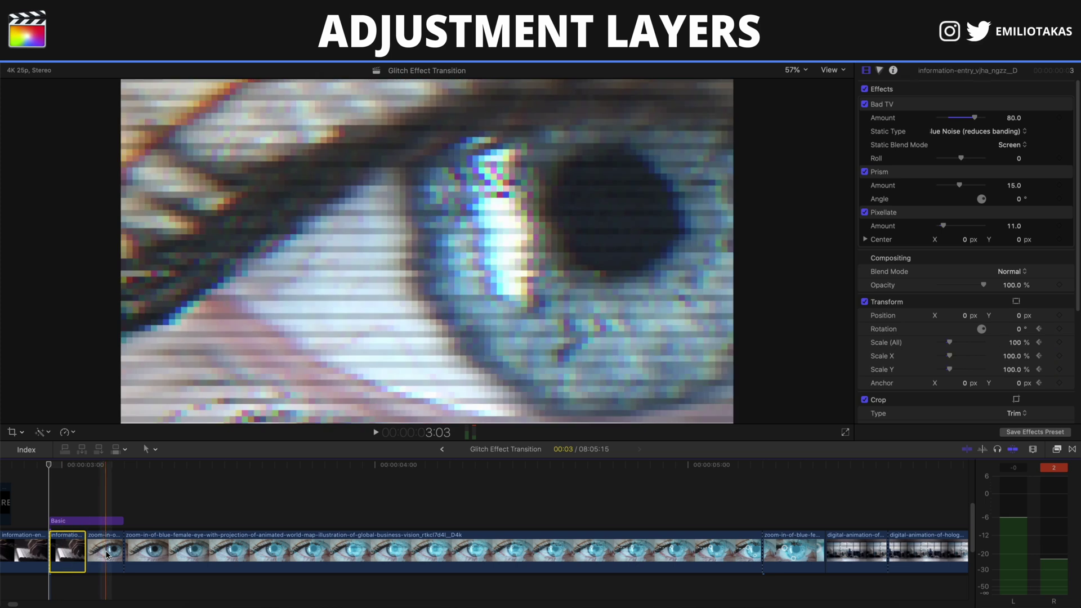
- Paste the keyboard clip's Bad TV, Prism and Pixellate effects onto the Basic adjustment layer
click(93, 522)
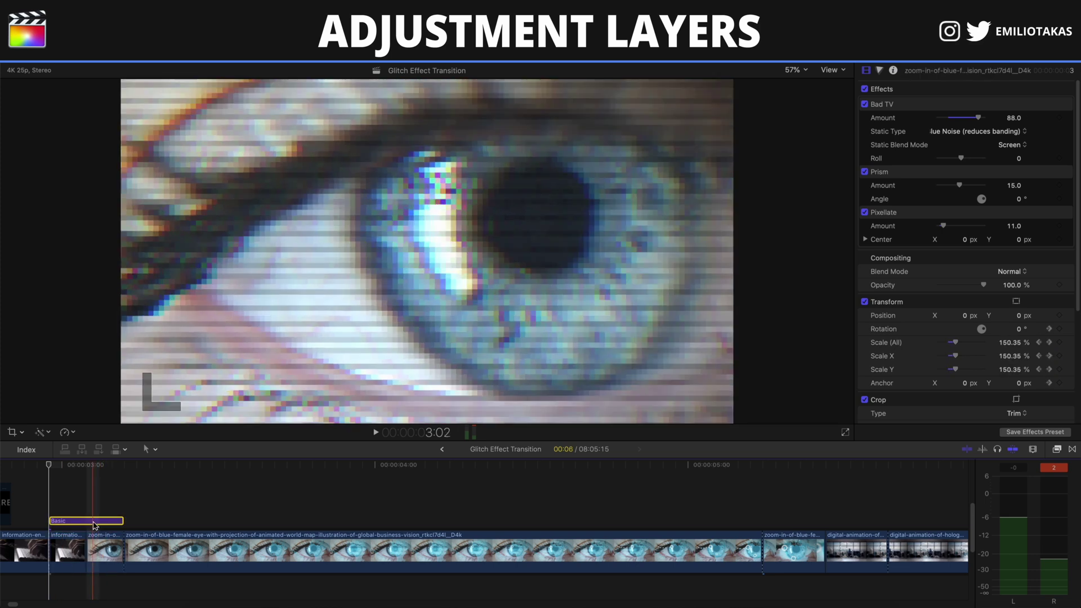
click(67, 547)
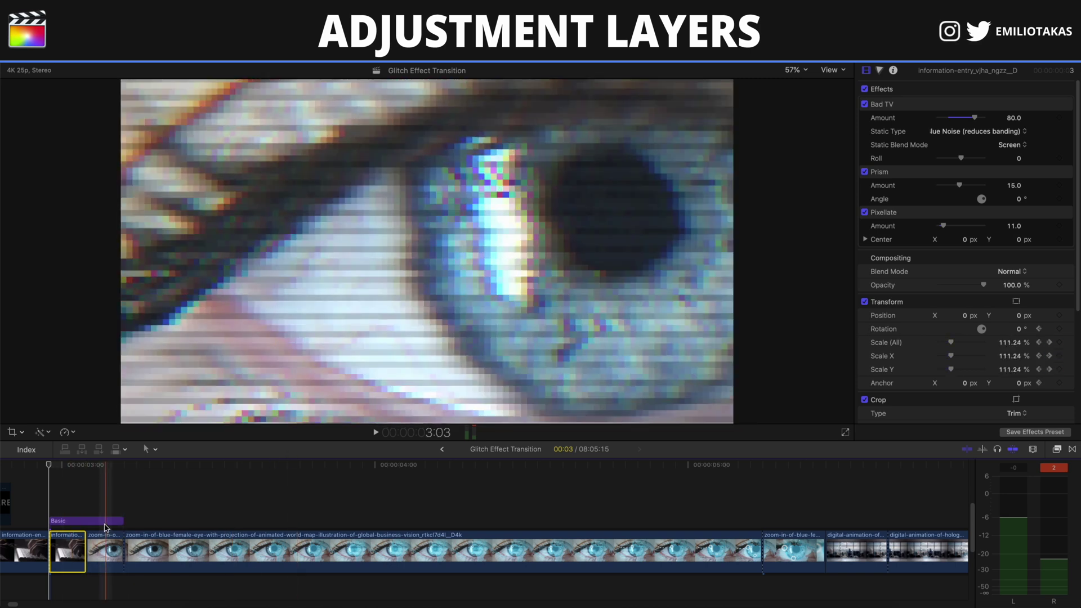
click(107, 521)
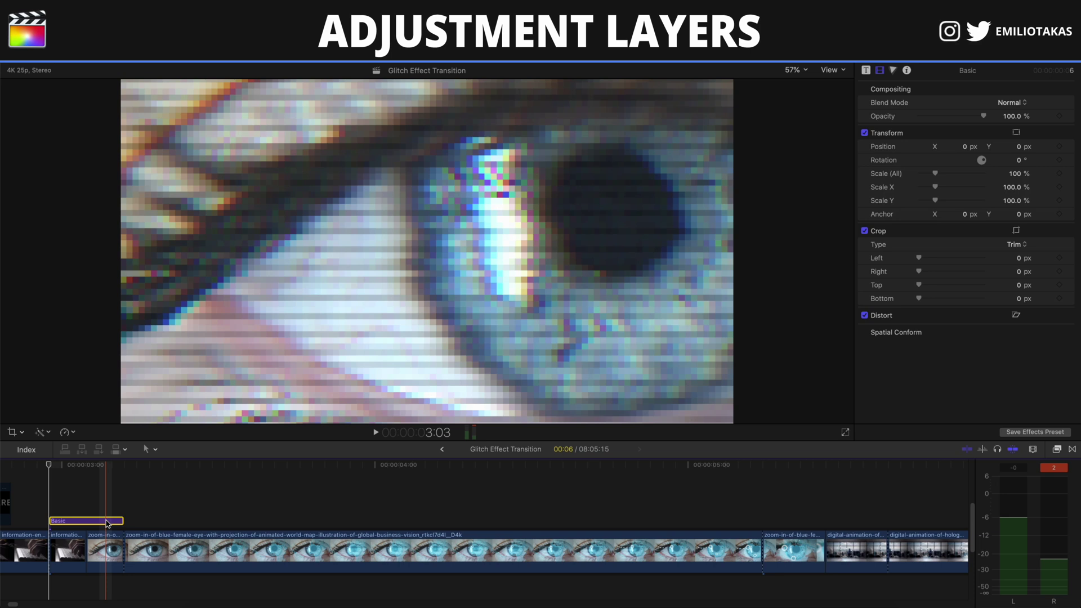
key(super+alt+v)
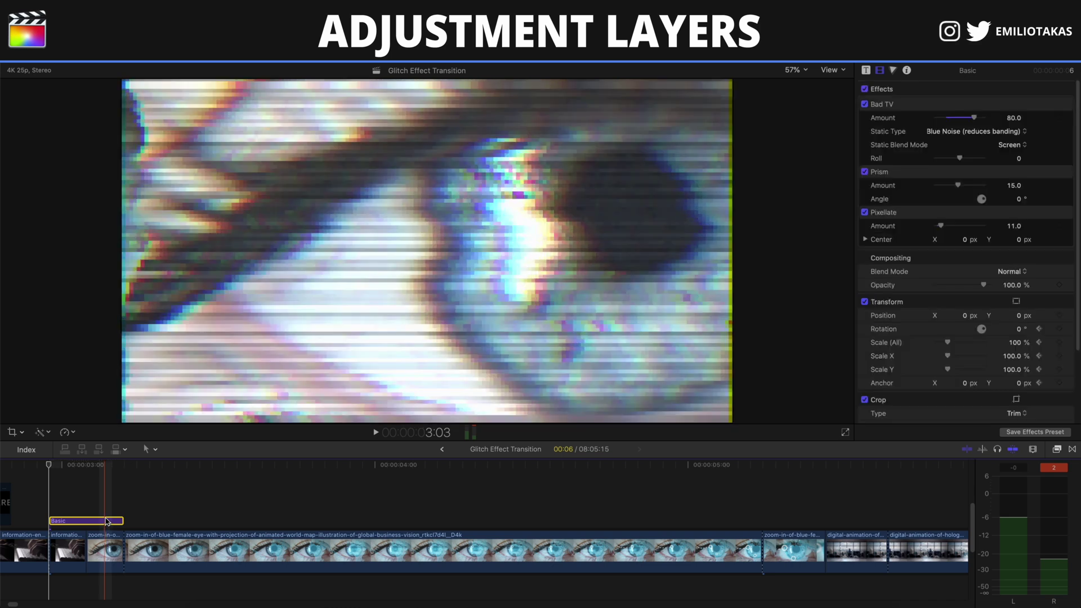
click(77, 546)
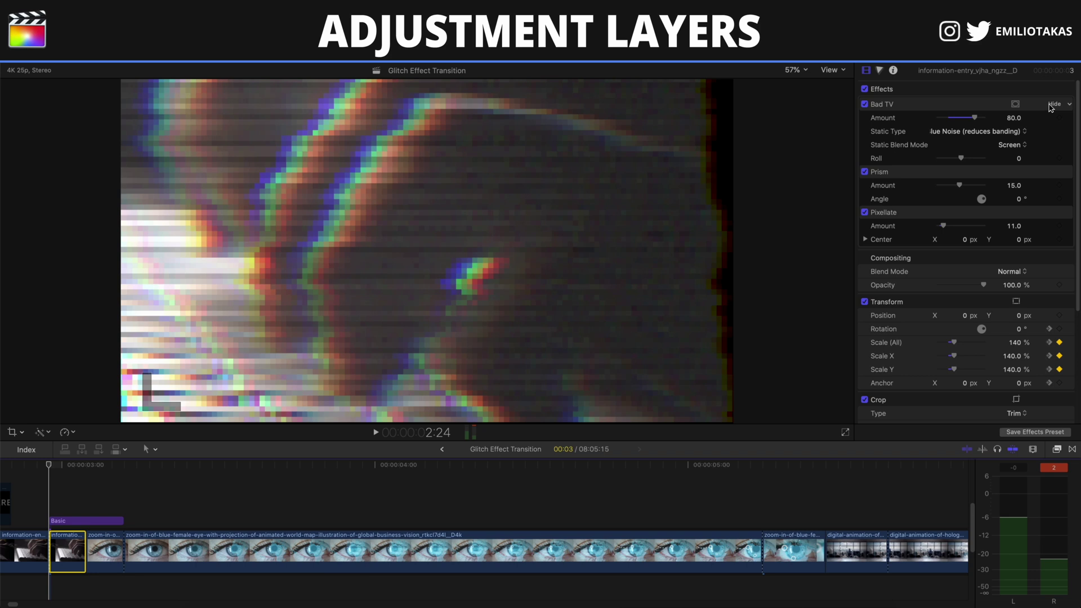
- Delete Bad TV, Prism and Pixellate from the keyboard clip and reset its scale to 100%
click(956, 107)
key(Delete)
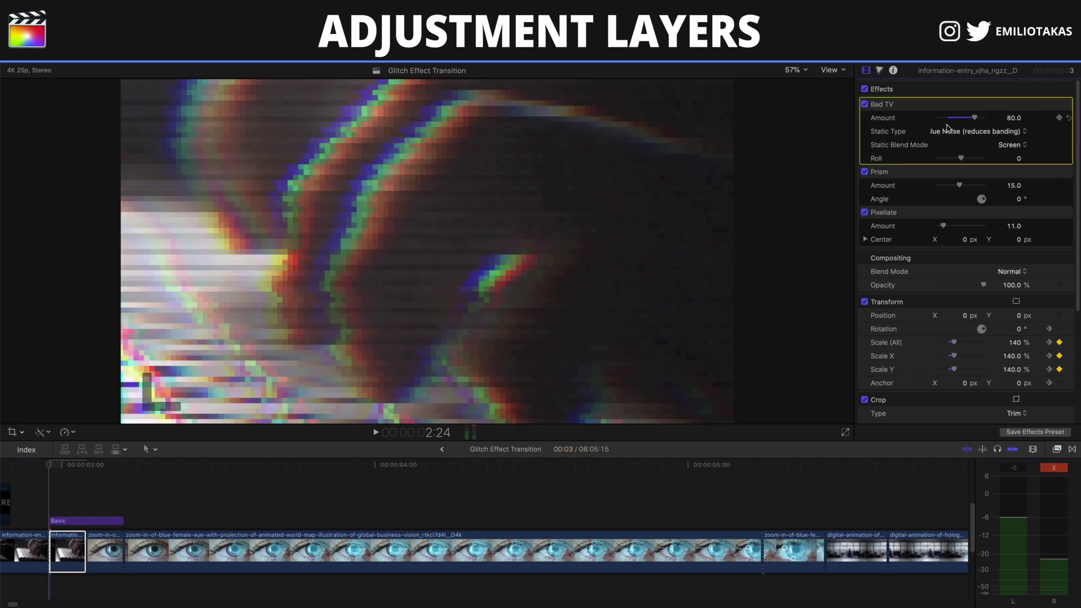
key(Delete)
key(Delete)
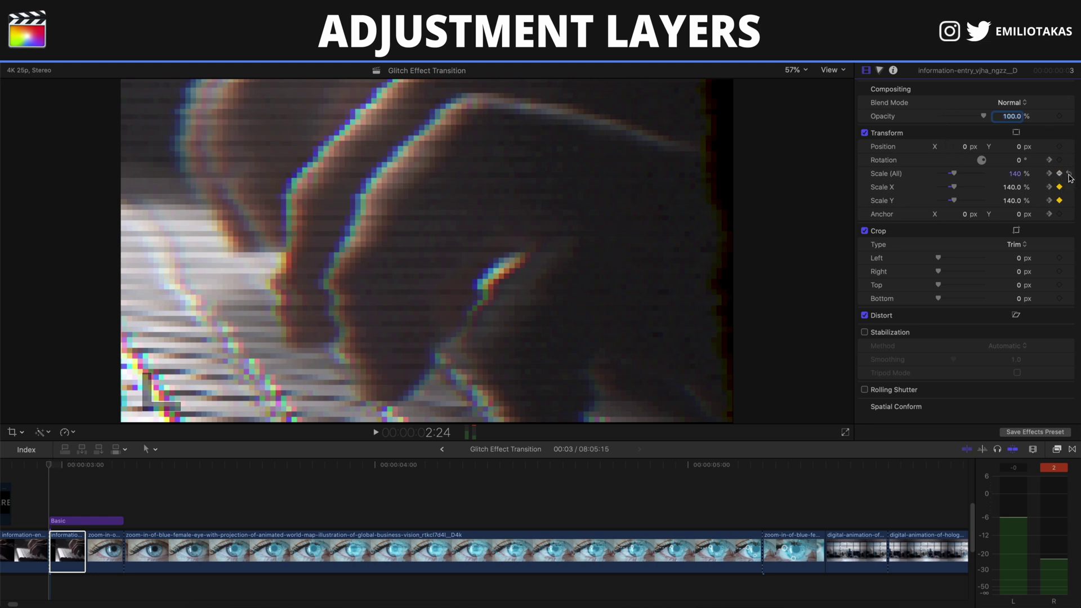
click(1070, 174)
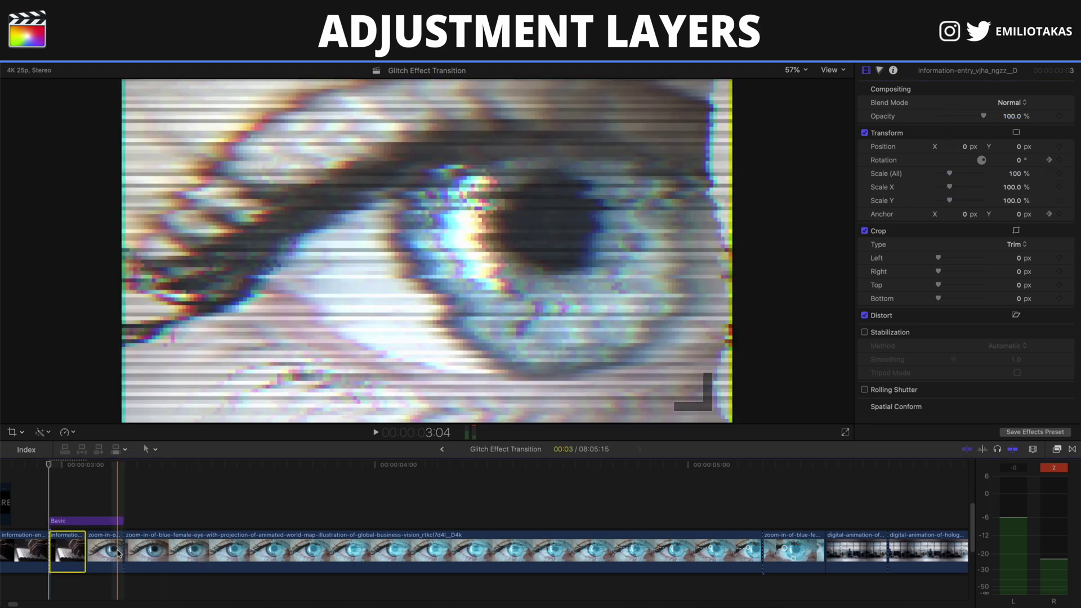
- Remove the short eye clip's glitch effects and reset its scale to 100%
click(117, 552)
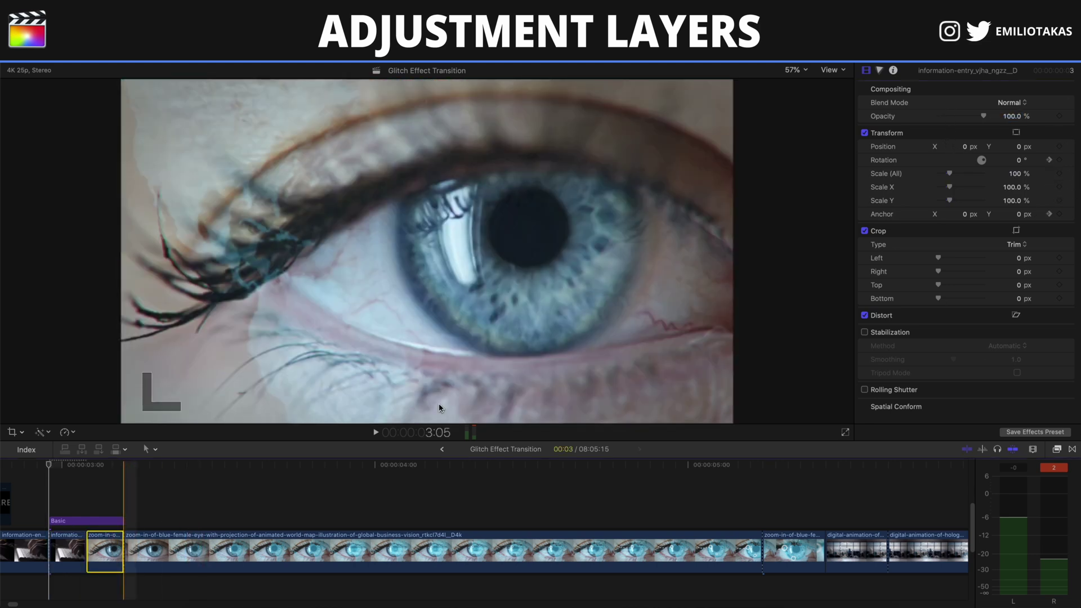
click(1006, 108)
key(Delete)
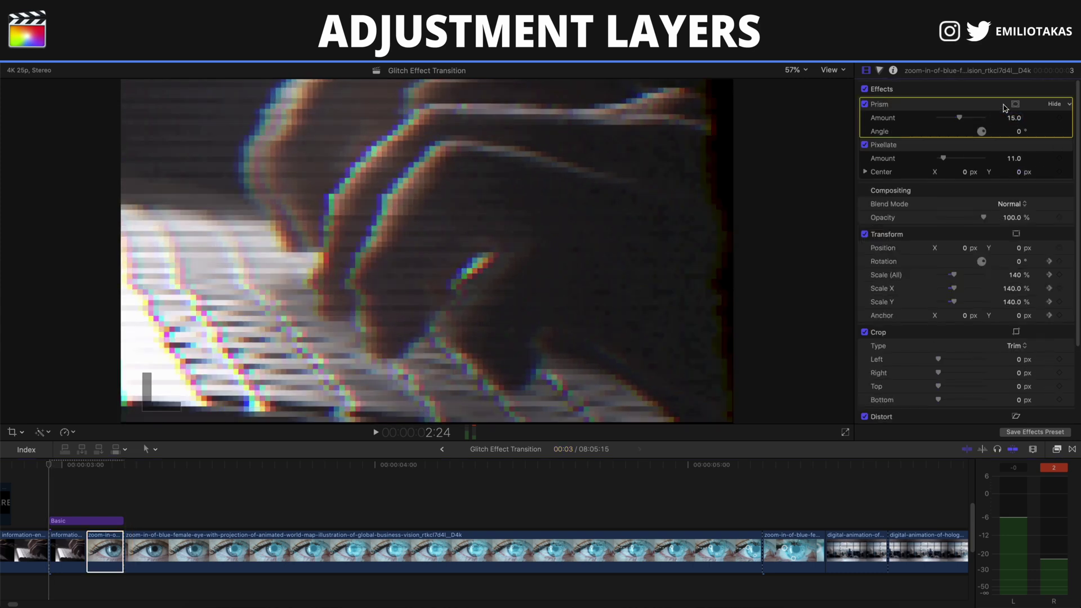
key(Delete)
key(Delete)
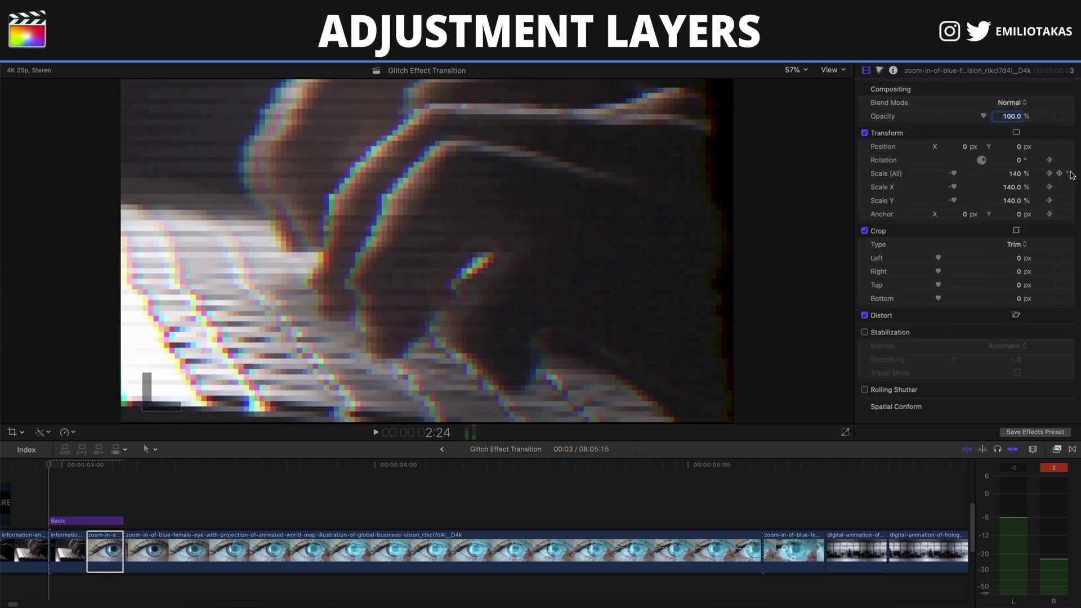
click(1069, 174)
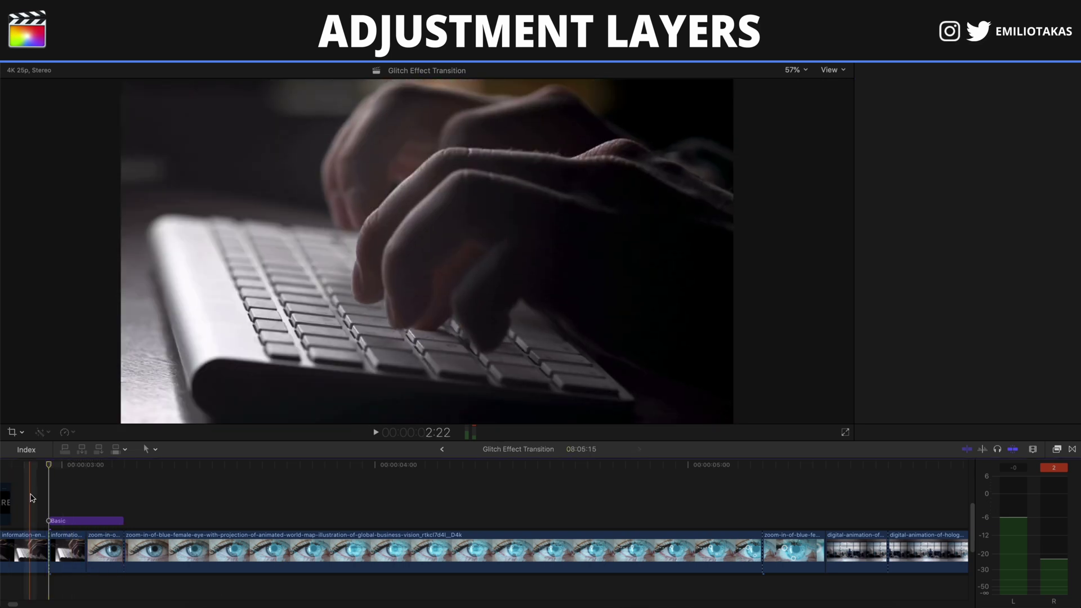
click(30, 498)
- Play the glitch transition from 2:22 twice, then bring back the libraries browser
key(space)
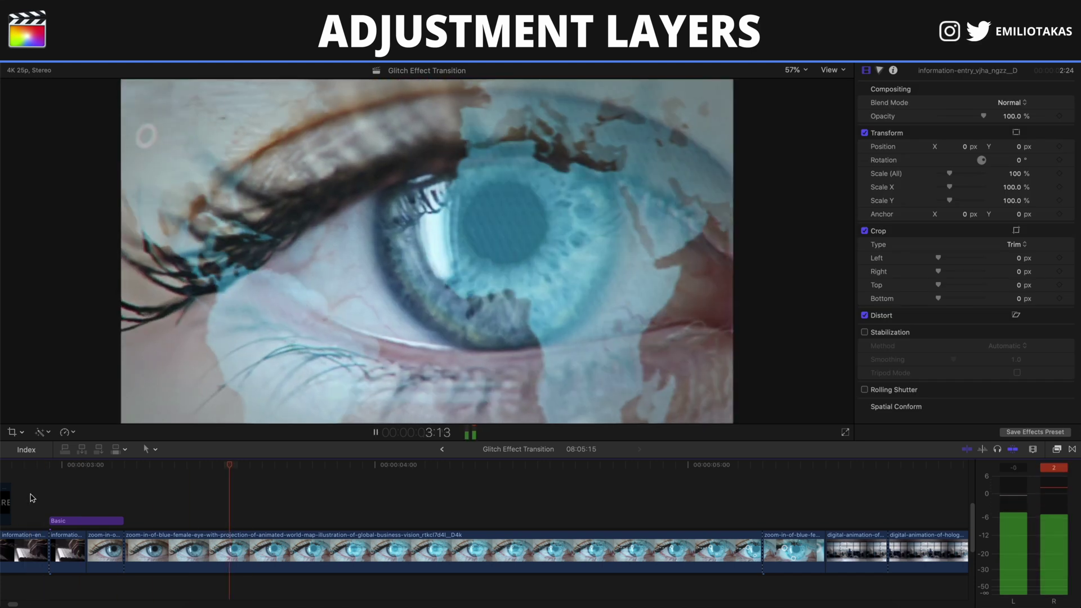
key(space)
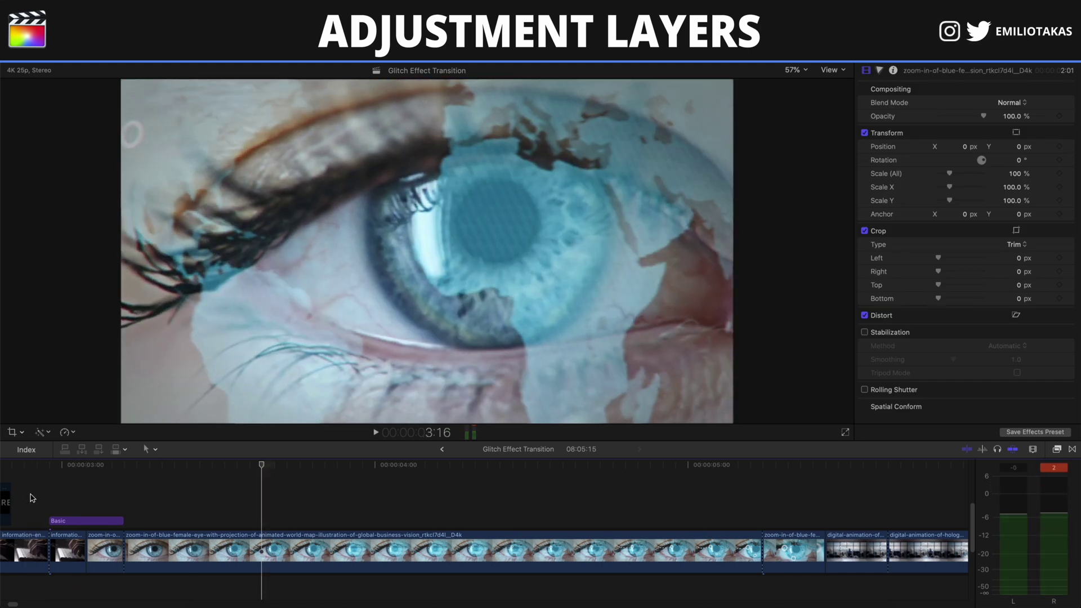
click(32, 498)
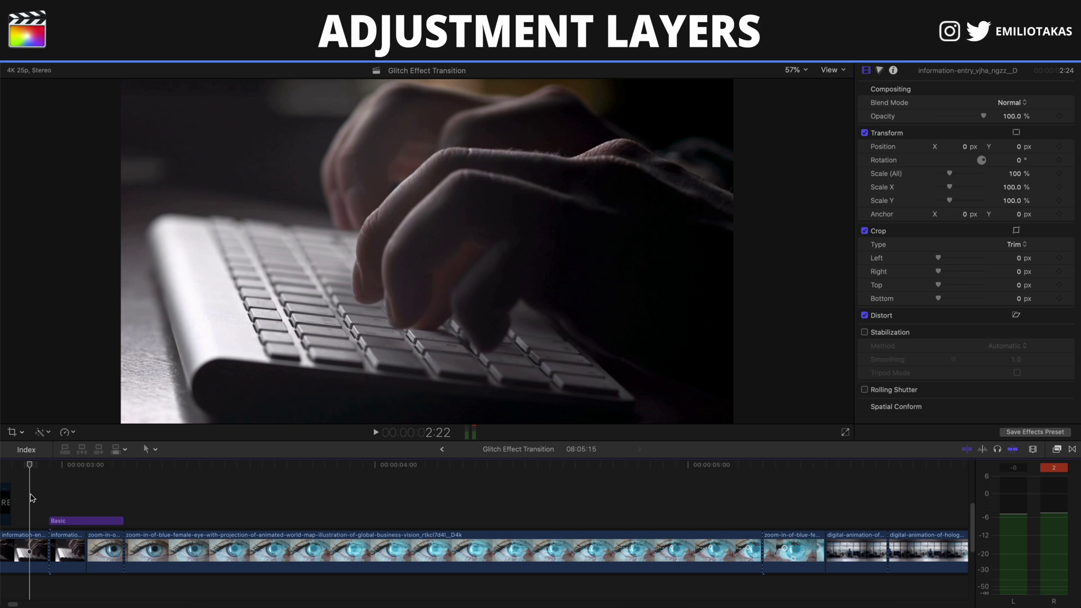
key(space)
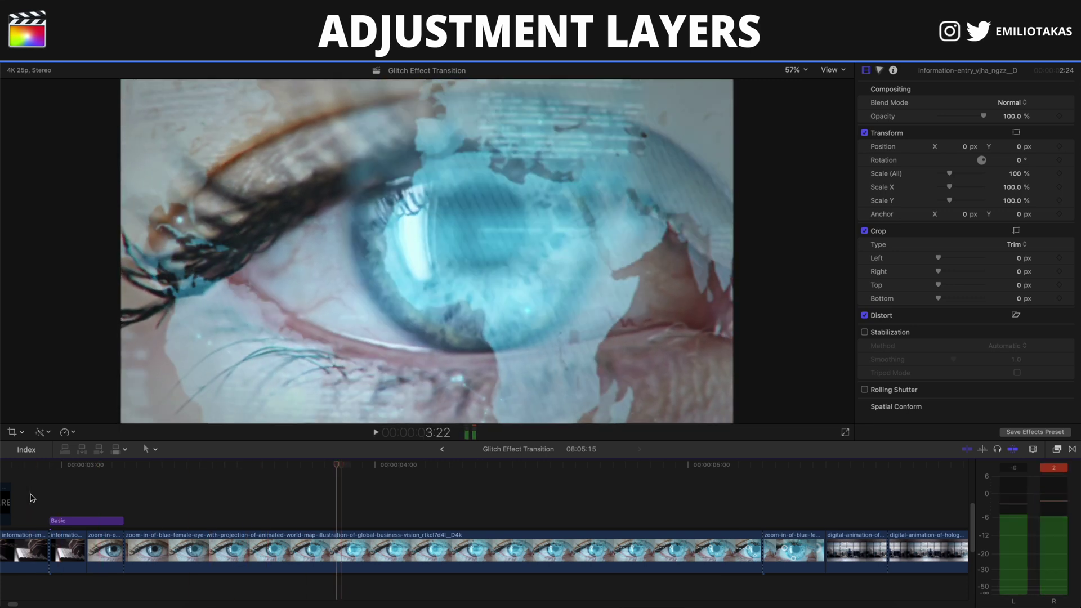
key(space)
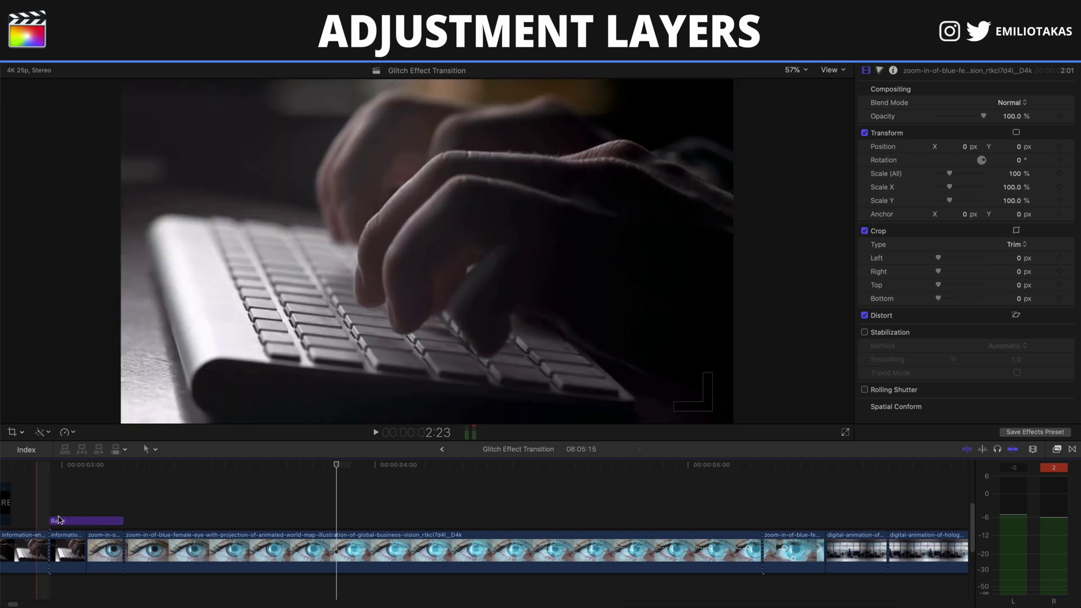
click(85, 521)
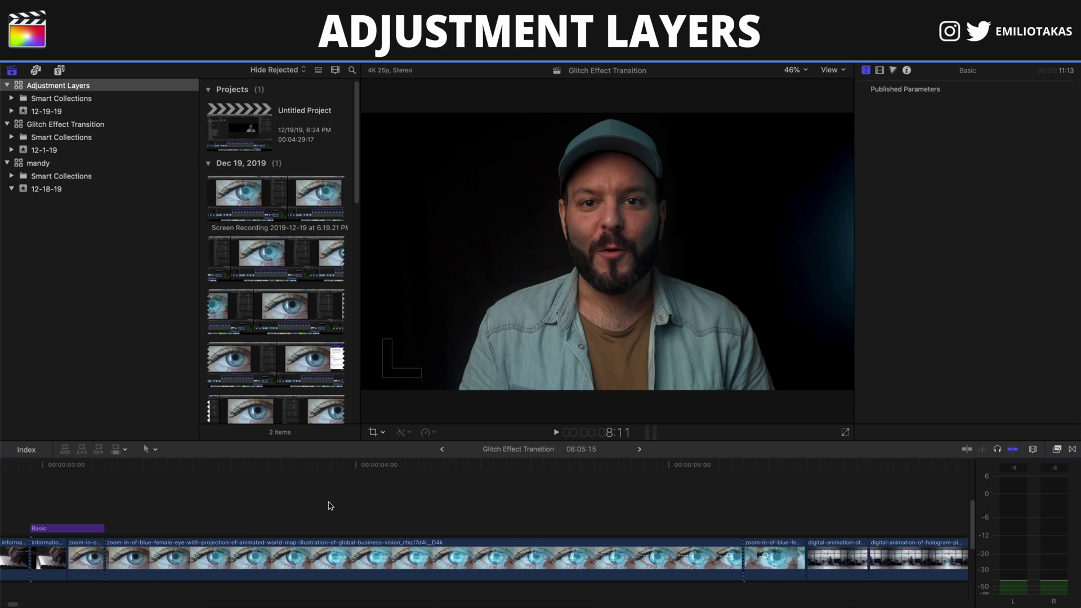
- Duplicate the Basic glitch layer further along the eye clip and lengthen the copy
click(82, 528)
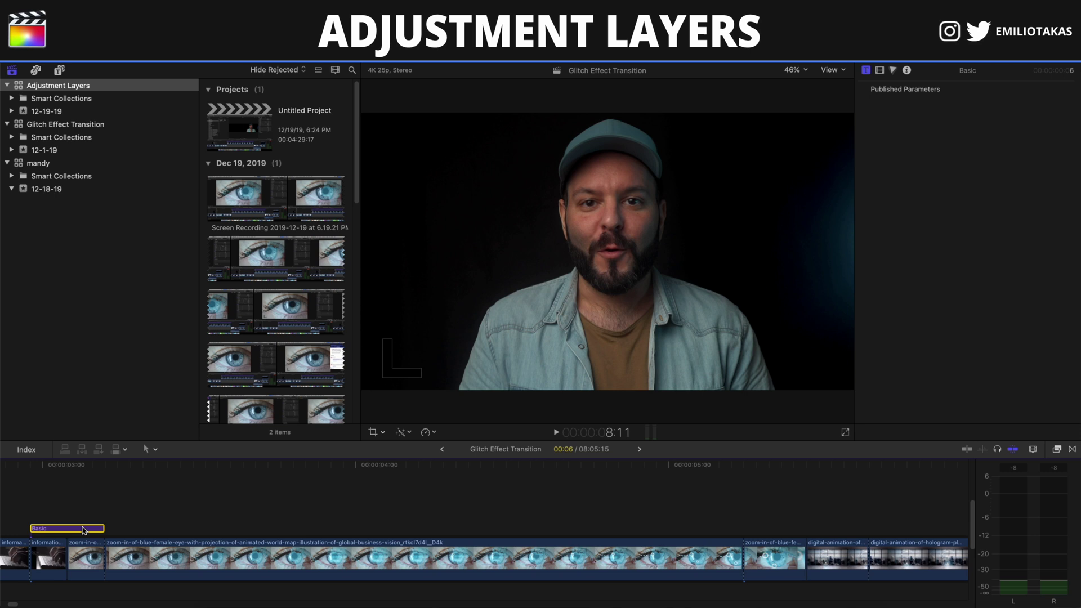
click(172, 508)
key(super+4)
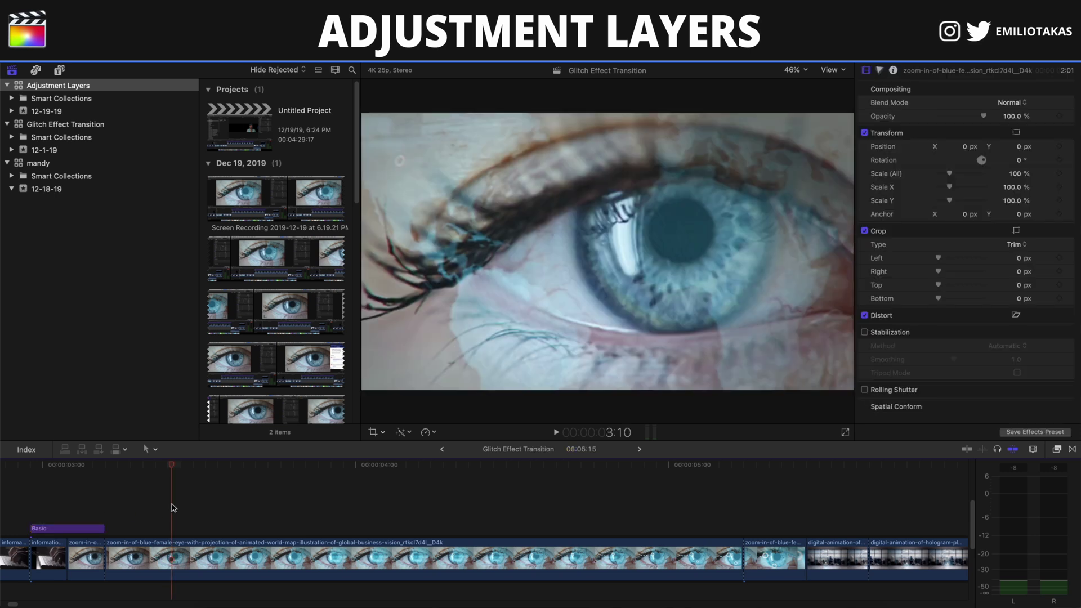
click(96, 530)
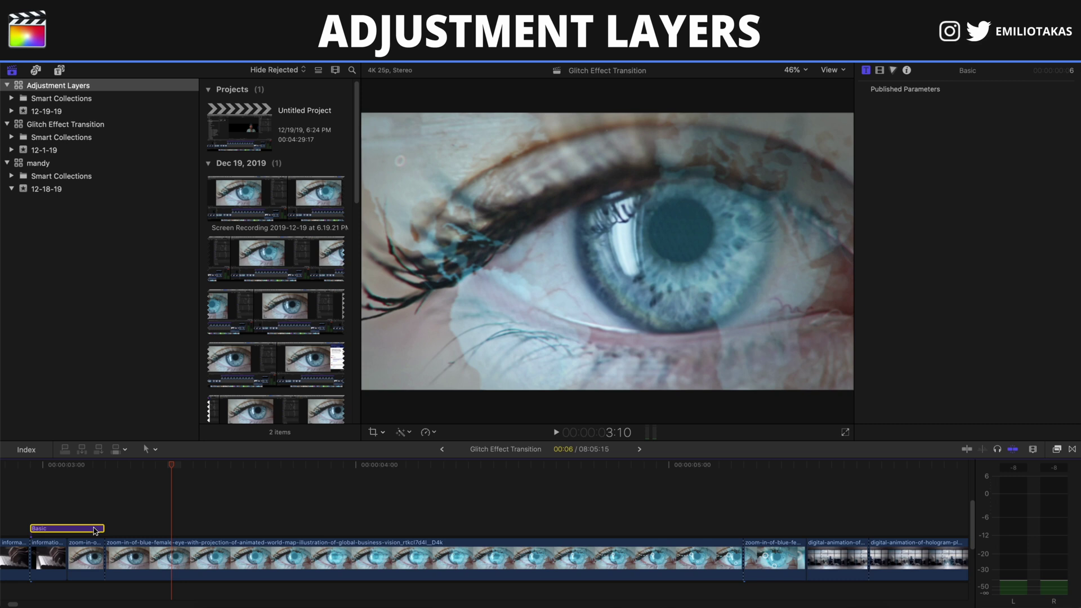
drag(97, 529, 405, 528)
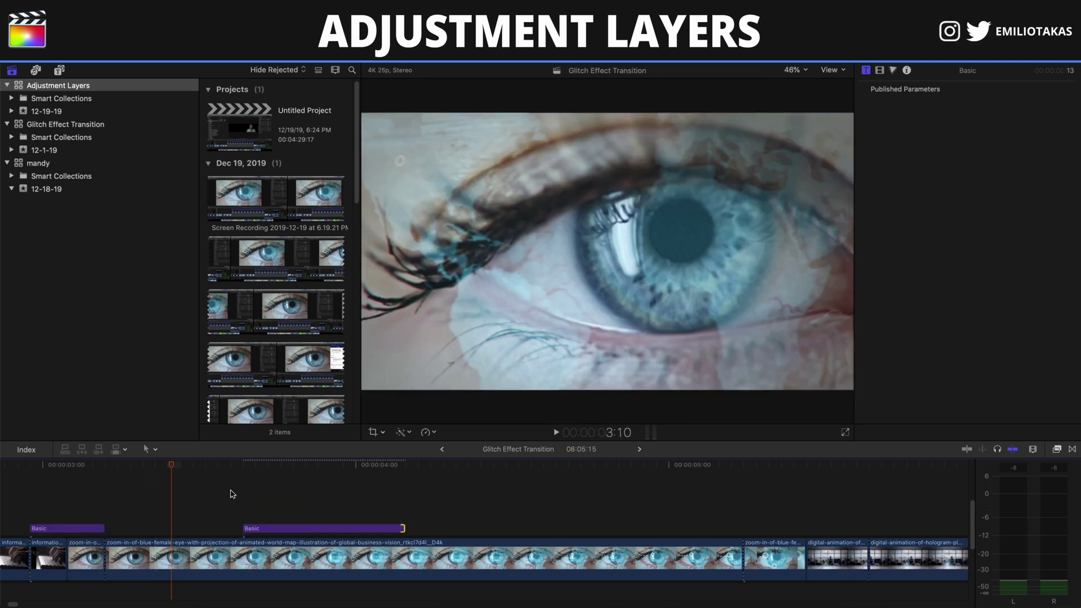
click(230, 494)
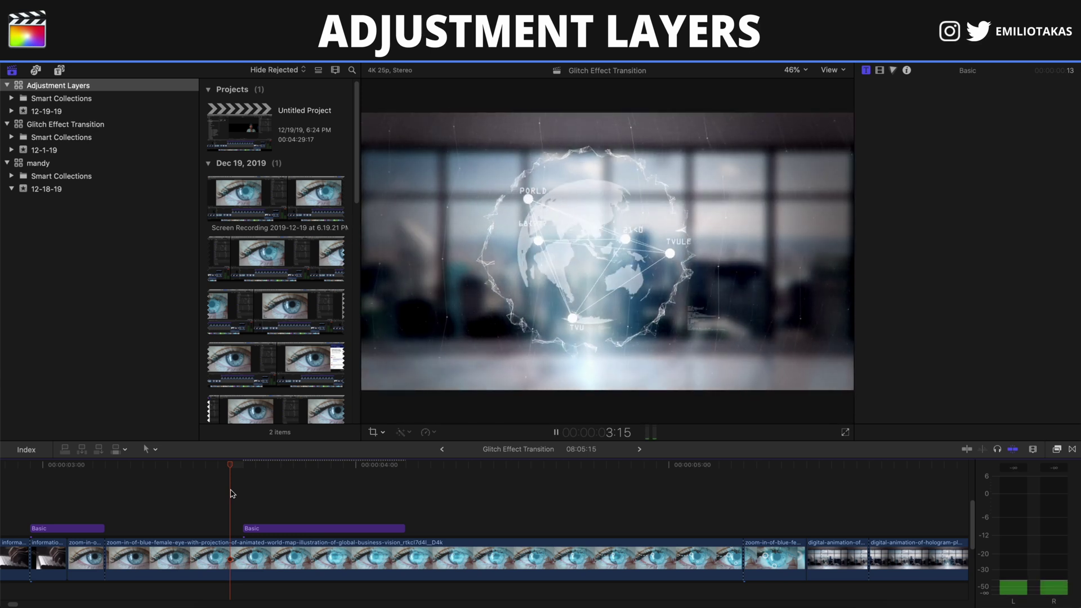
click(63, 528)
- Hide the browser and scroll the timeline to the talking-head clip's grading layers
key(ctrl+super+1)
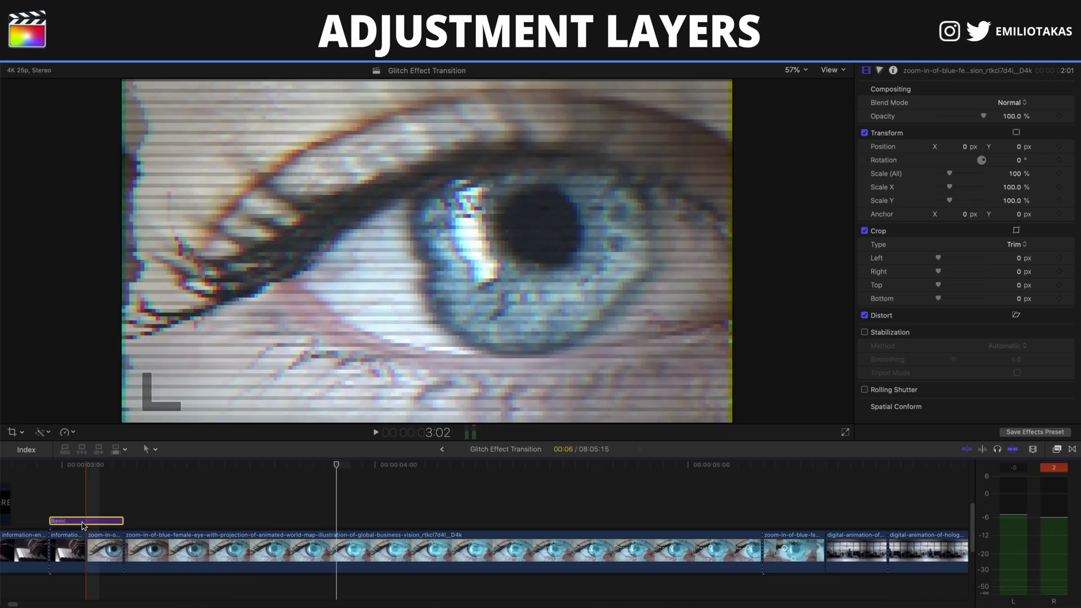
key(space)
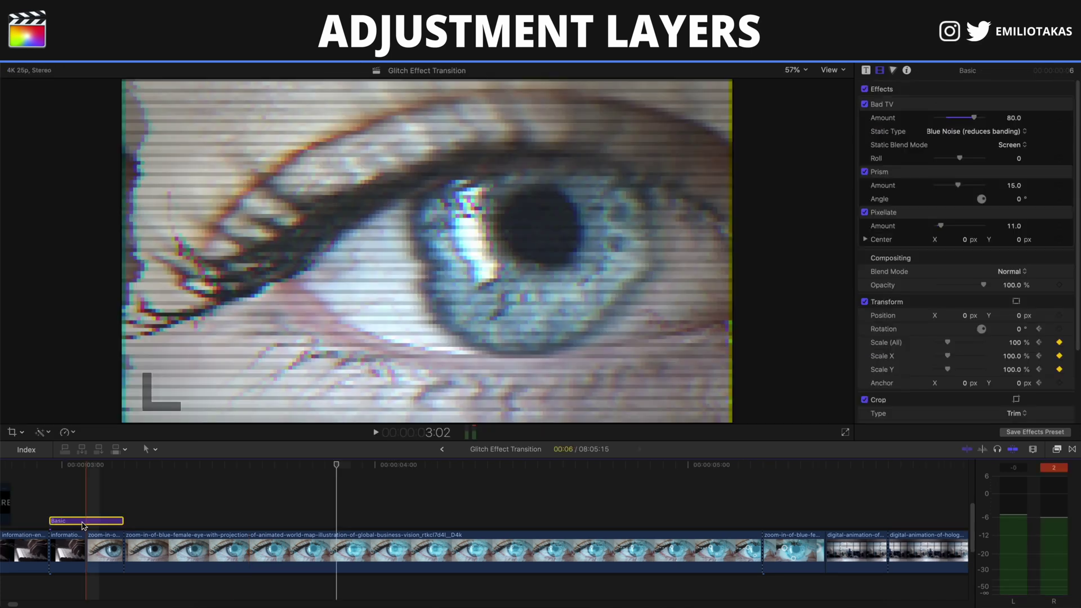
scroll(648, 513, right, 10)
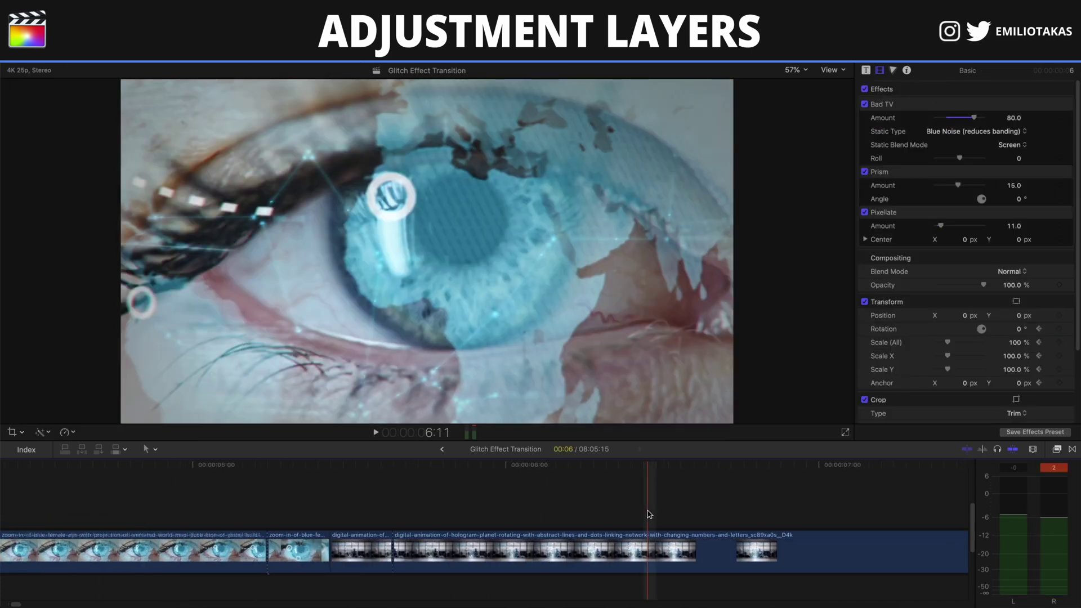
scroll(648, 512, down, 6)
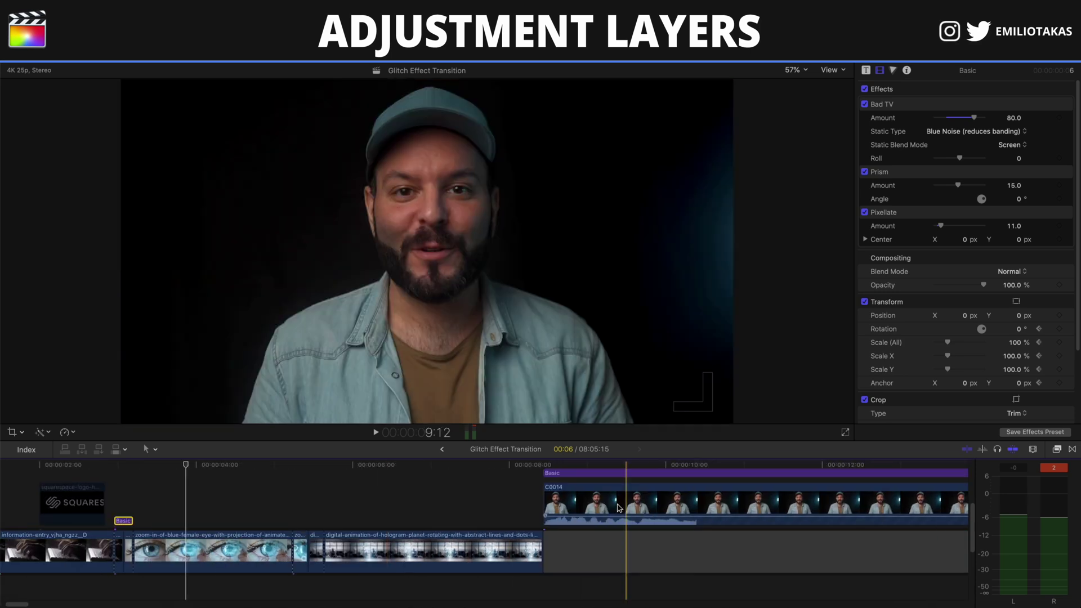
- Check the two stacked Basic grading layers and move the playhead to C0014's start
click(572, 496)
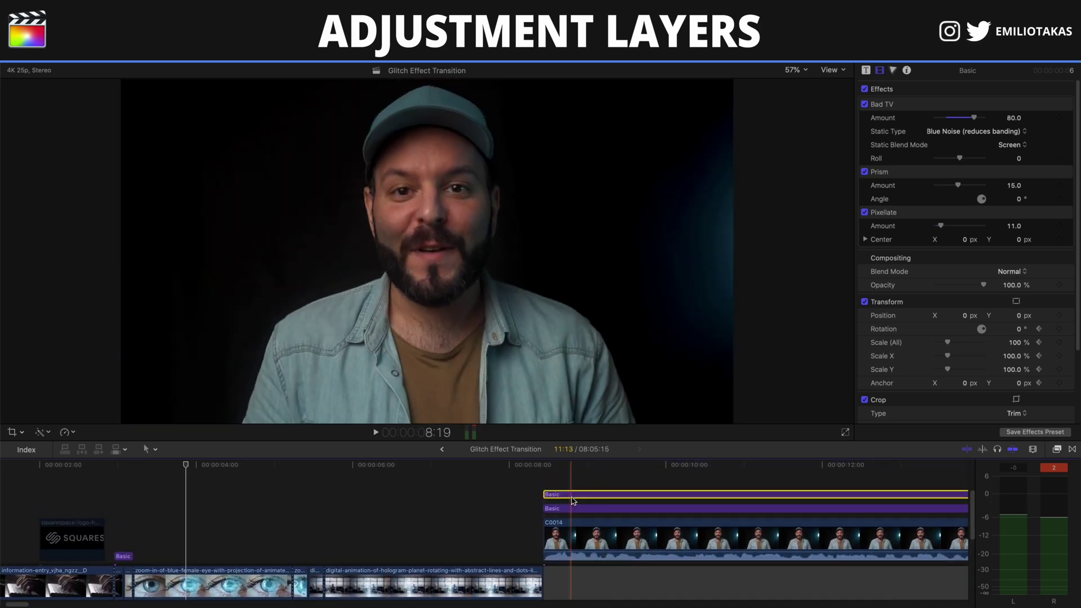
click(573, 509)
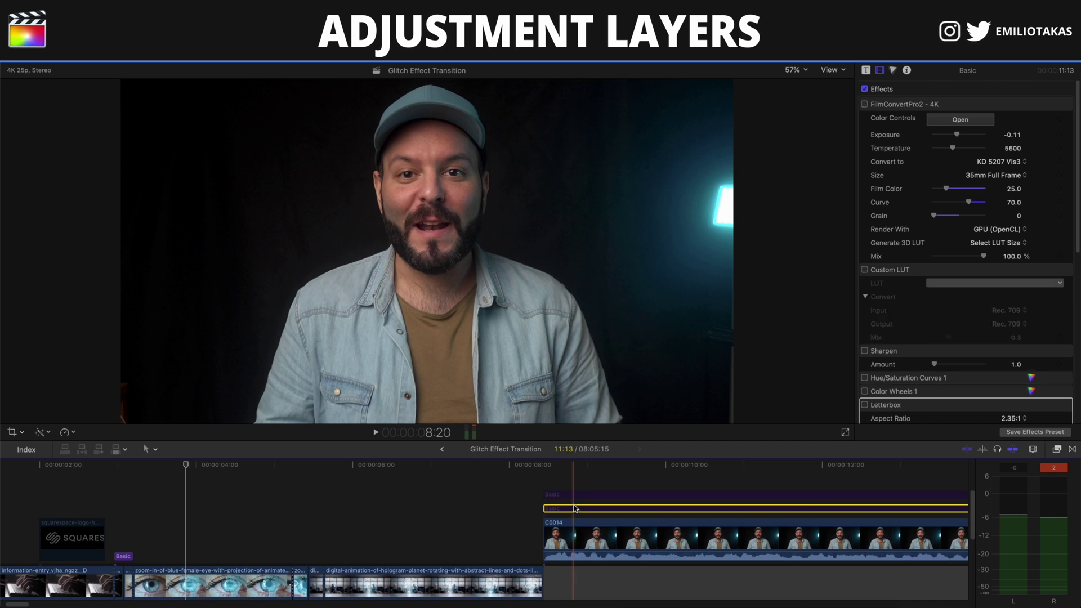
scroll(574, 509, right, 3)
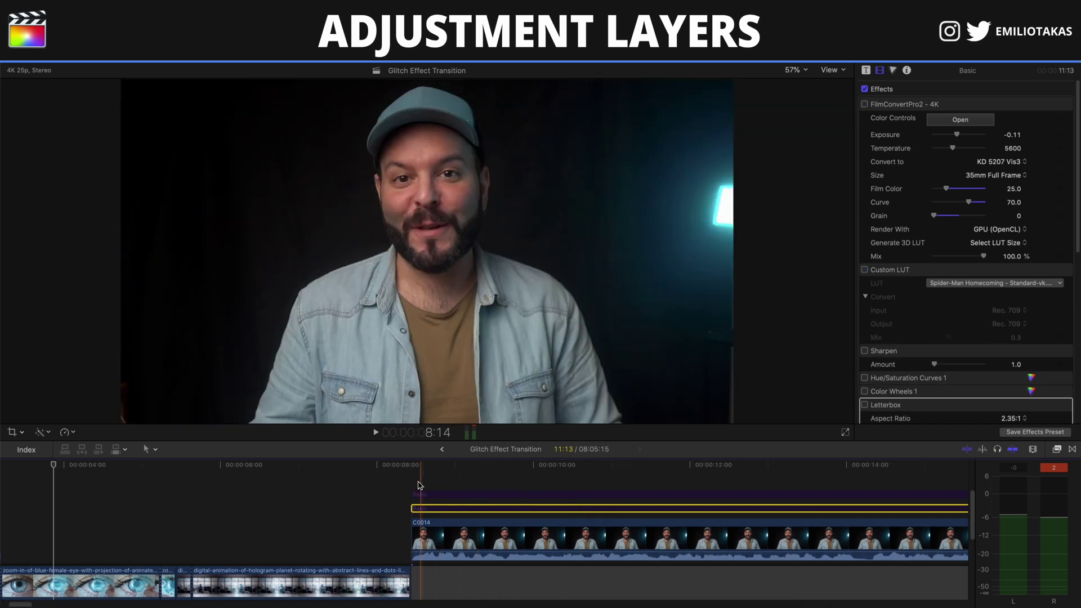
click(420, 484)
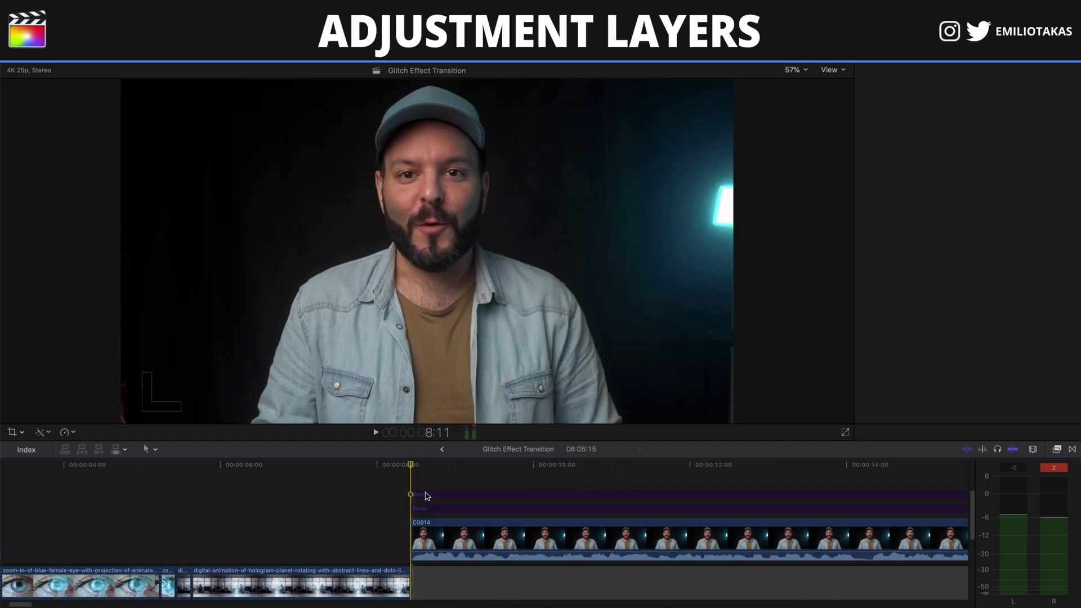
- Enable the top and lower Basic grading layers so FilmConvert and the custom LUT apply
click(427, 496)
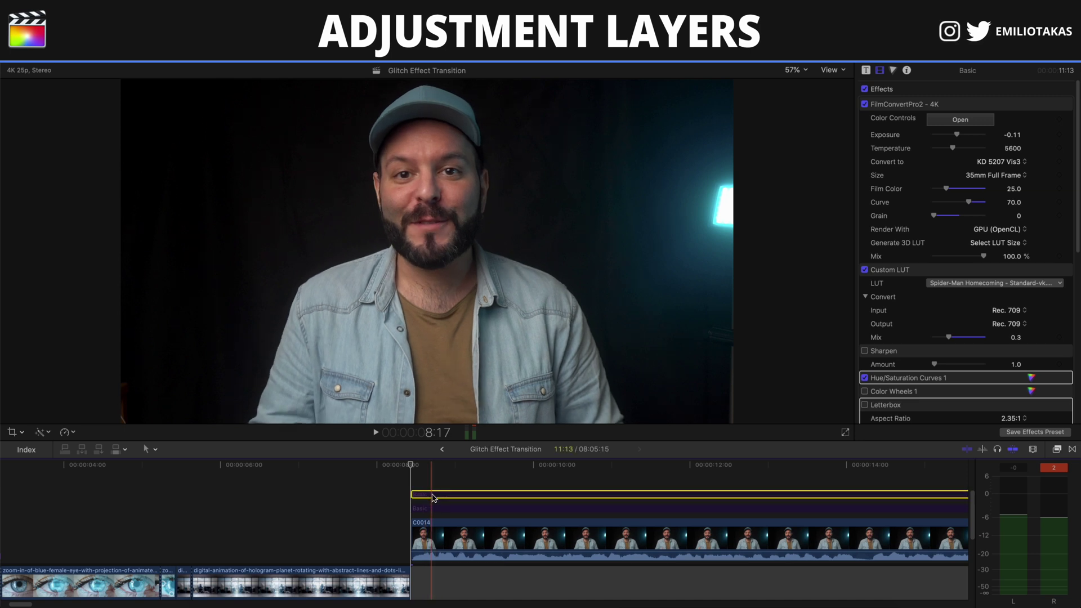
key(v)
click(437, 510)
key(v)
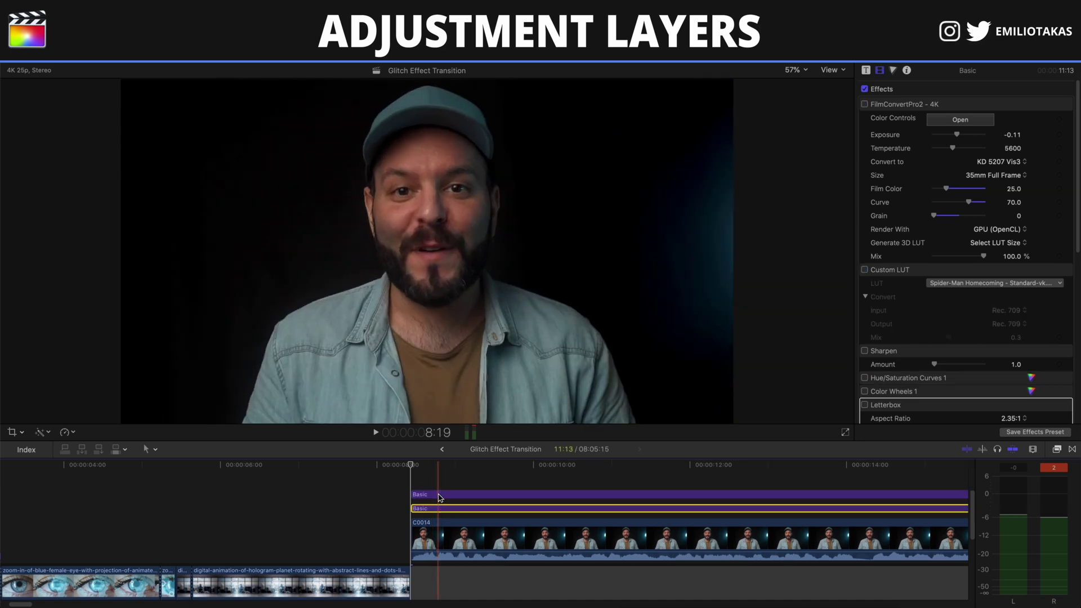
click(438, 495)
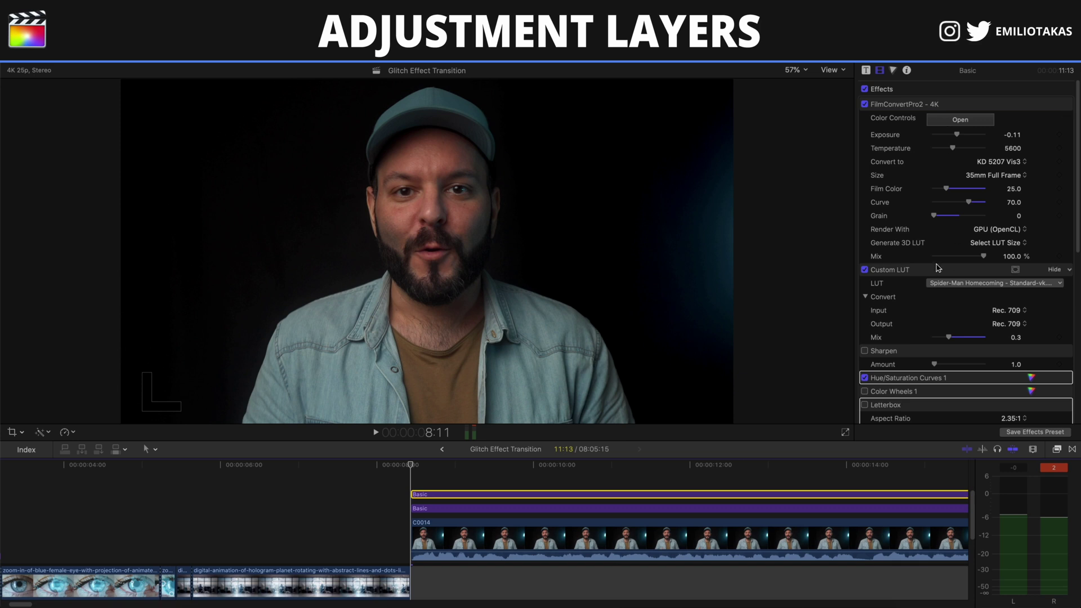
scroll(958, 347, down, 2)
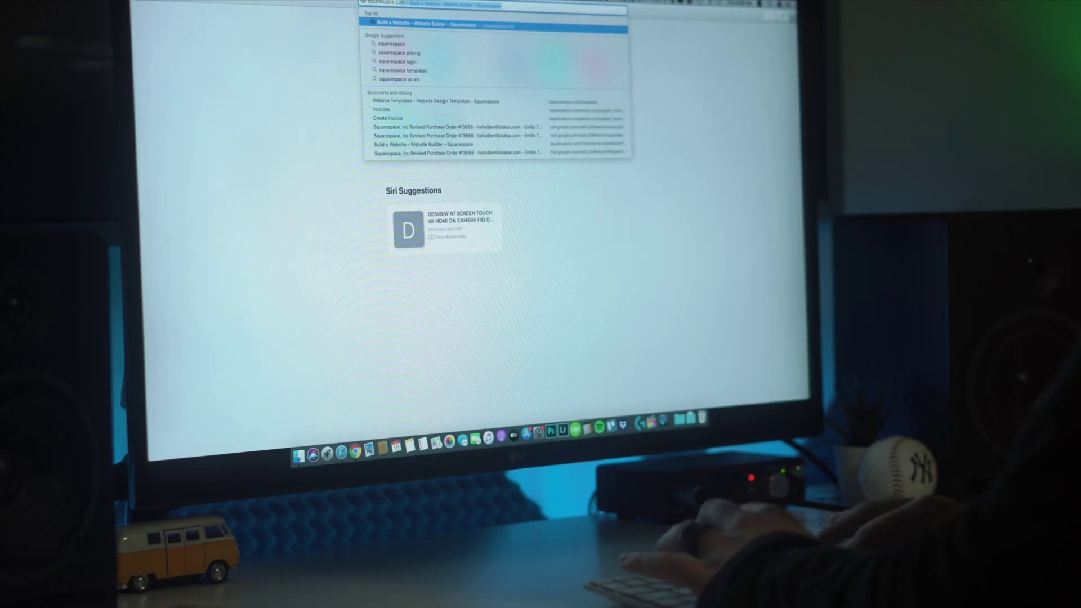
- Load squarespace.com in Safari and scroll down through the homepage's showcase sections
key(Return)
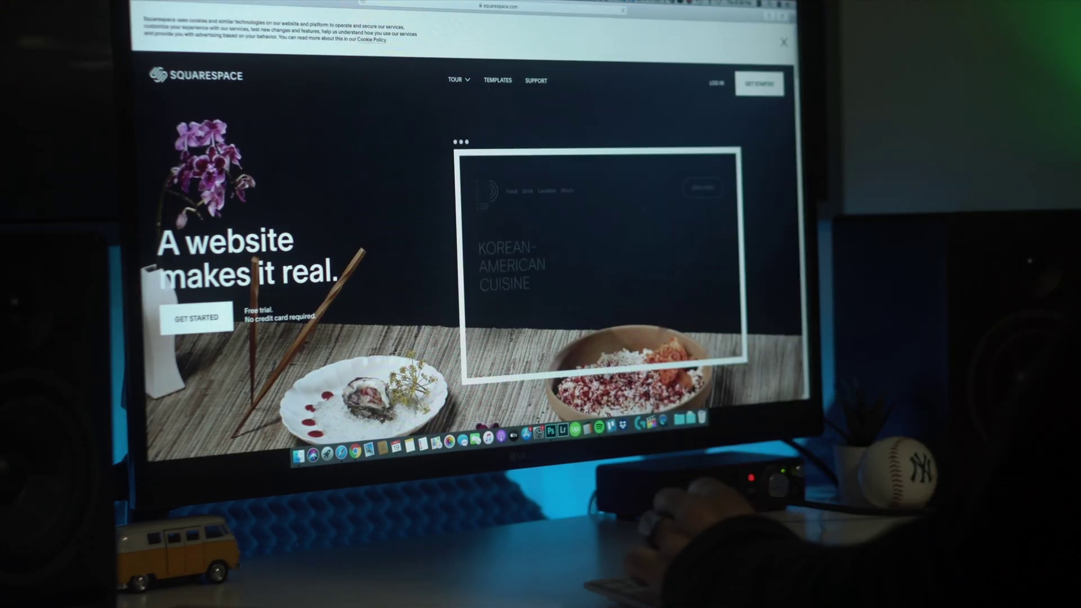
scroll(467, 237, down, 1)
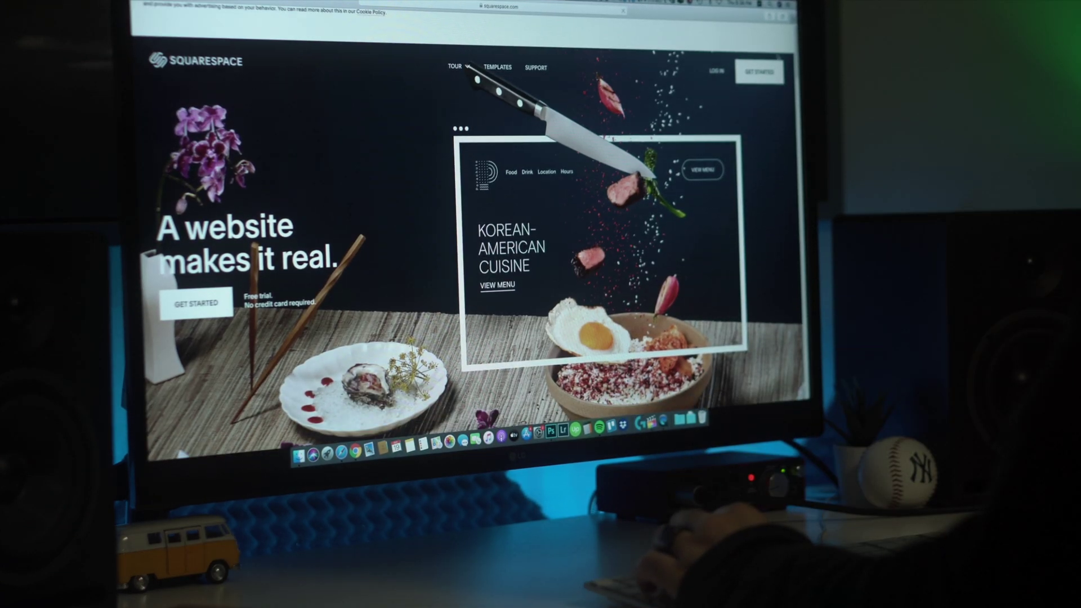
scroll(467, 236, down, 5)
scroll(411, 171, down, 10)
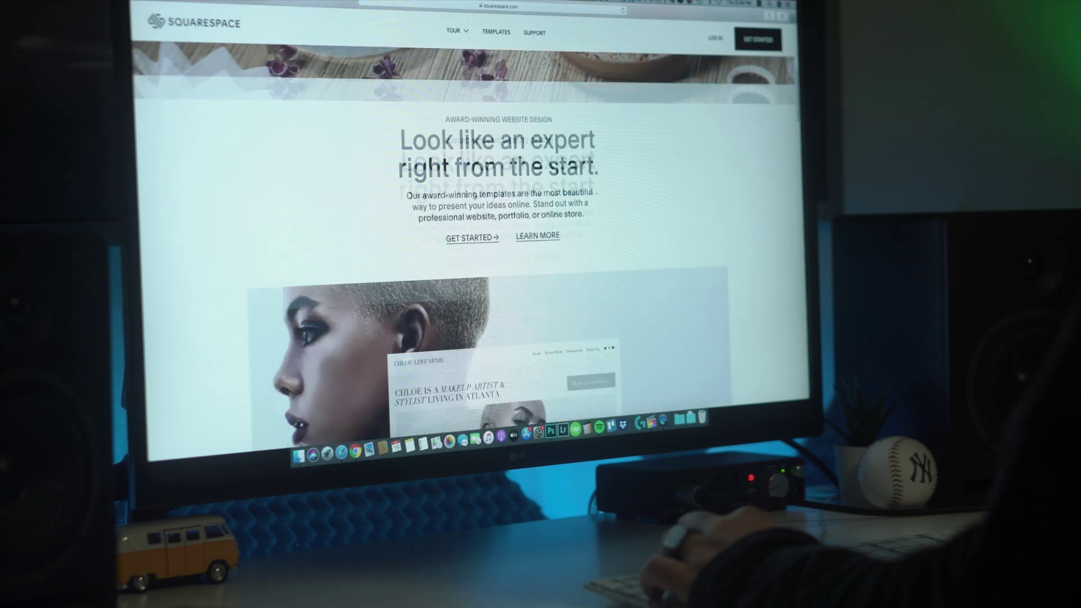
scroll(411, 171, down, 5)
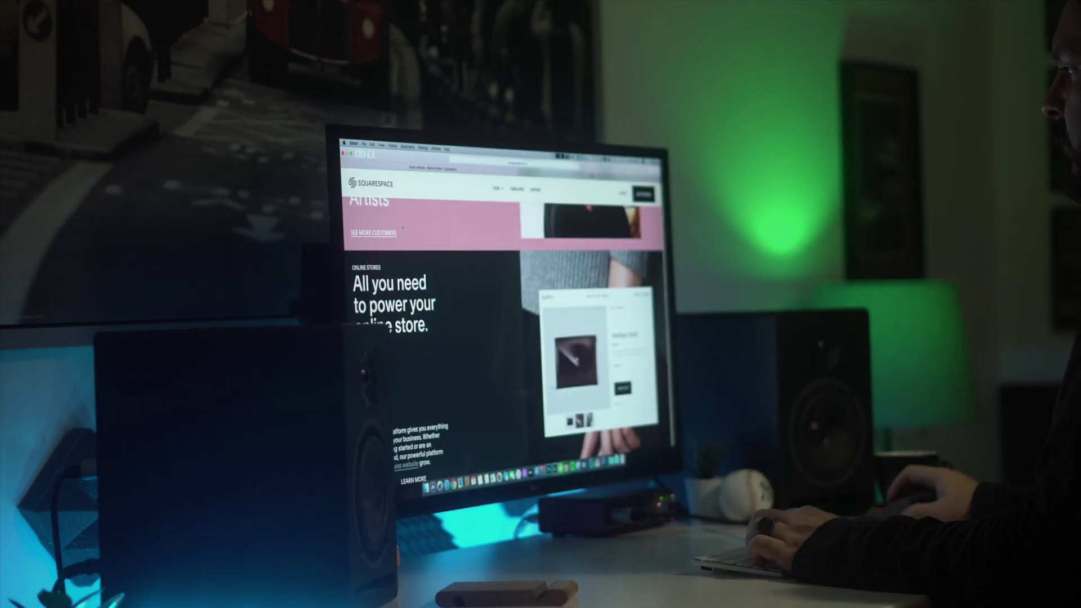
scroll(467, 237, down, 5)
scroll(404, 224, down, 10)
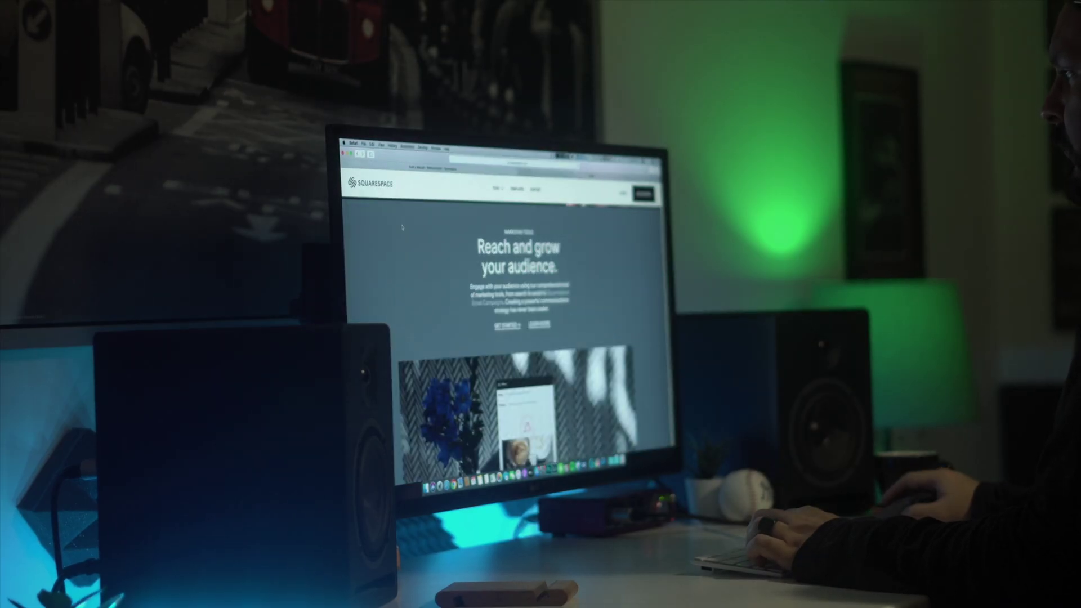
scroll(402, 227, down, 8)
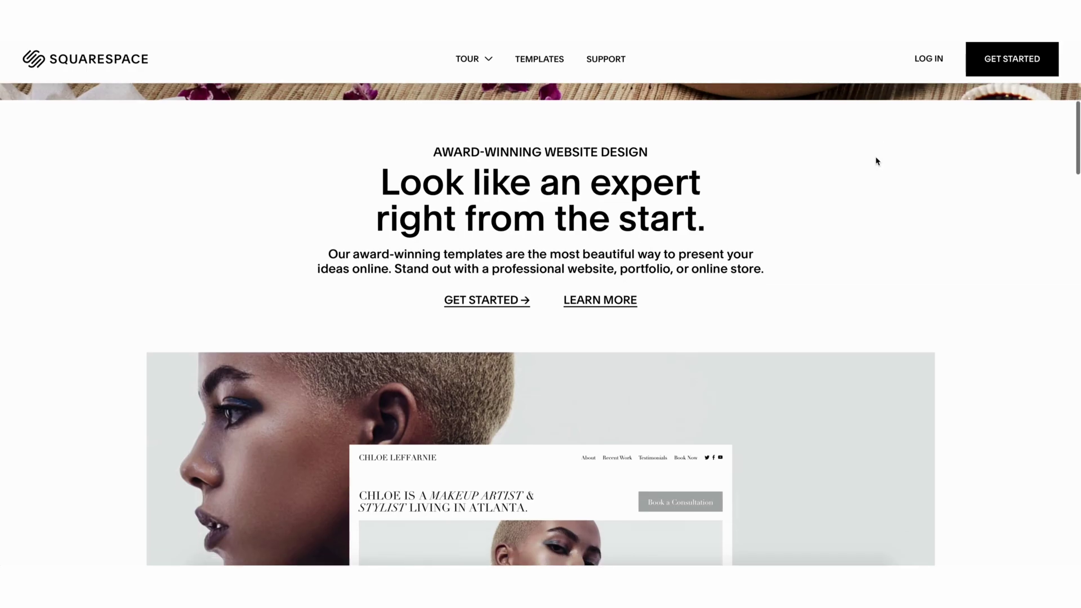
scroll(876, 161, down, 8)
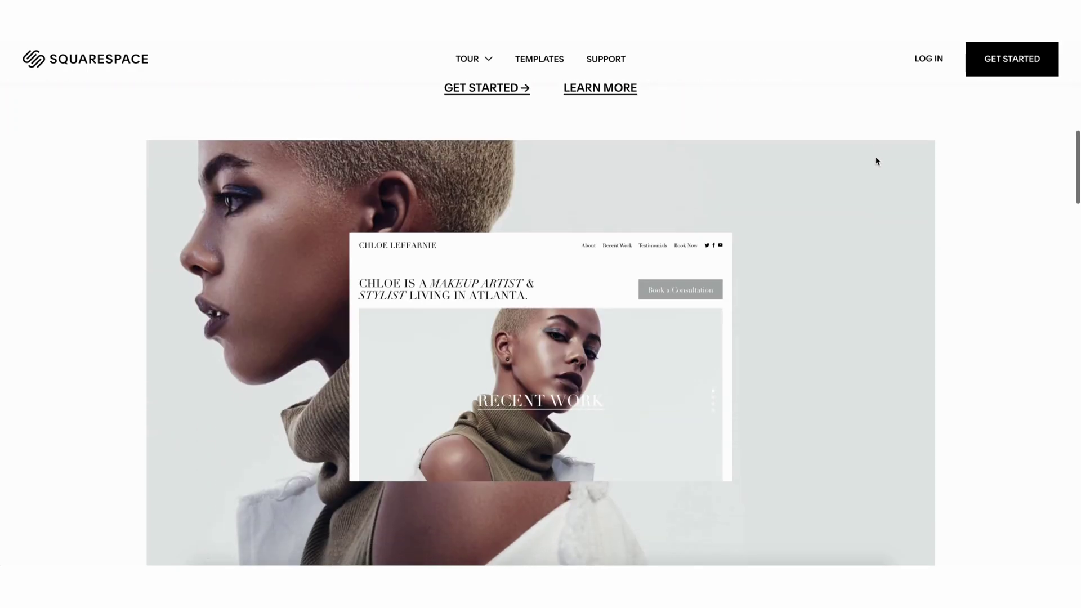
scroll(876, 161, down, 3)
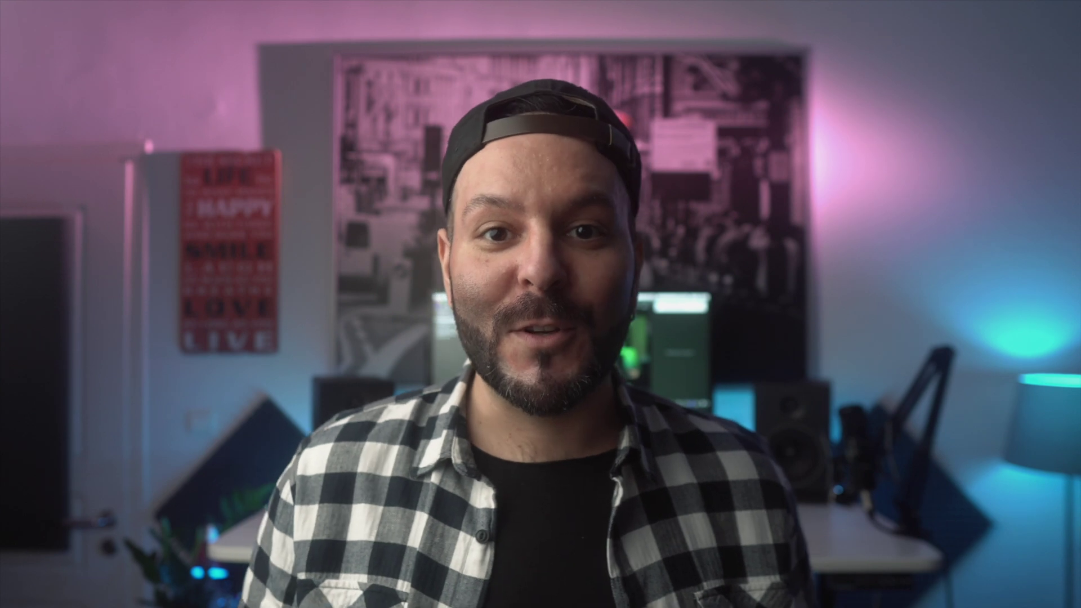